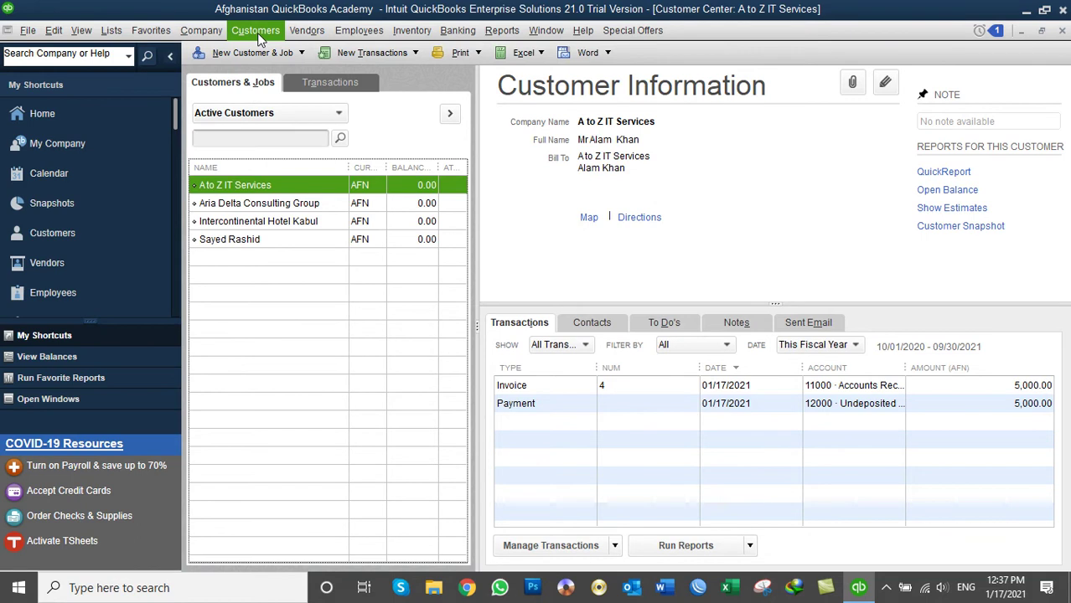
- Start a single-activity time entry and set its date to 01/15/2021
{"action": "left_click", "coordinate": [255, 31]}
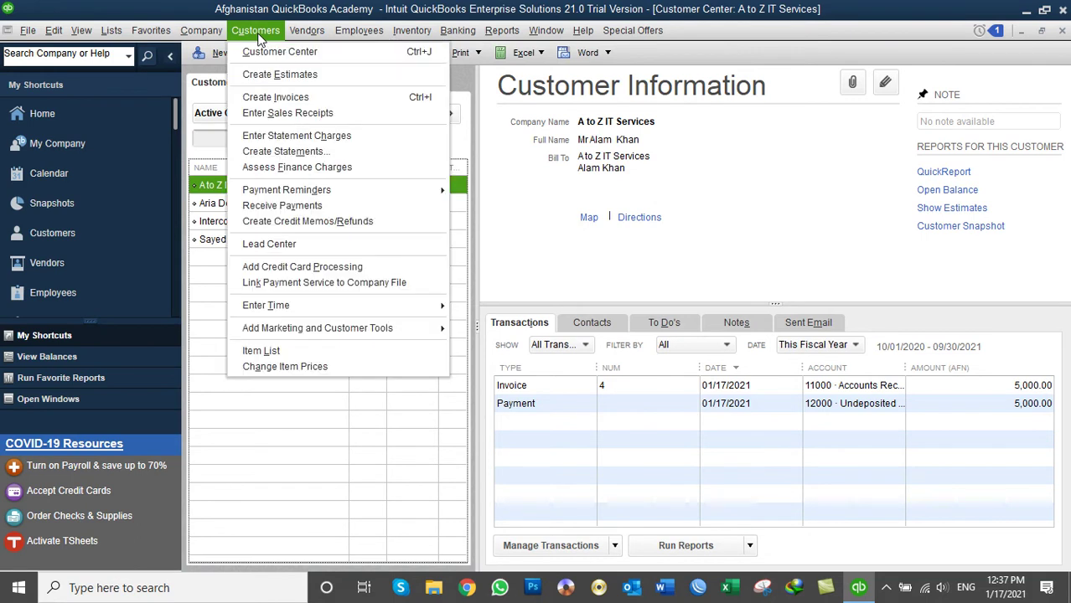
{"action": "mouse_move", "coordinate": [302, 307]}
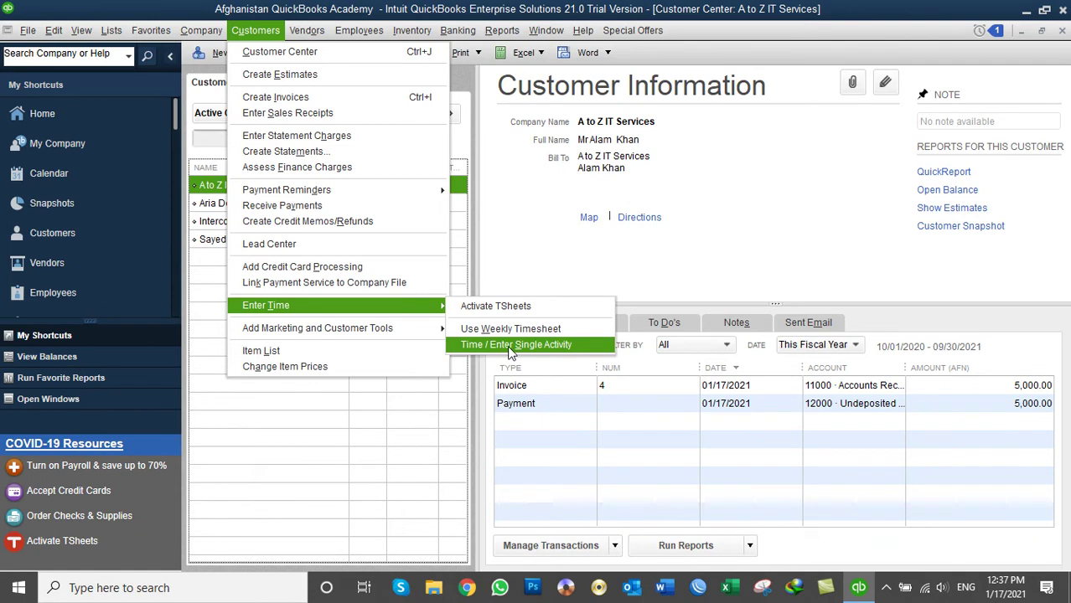
{"action": "left_click", "coordinate": [577, 350]}
{"action": "left_click", "coordinate": [551, 350]}
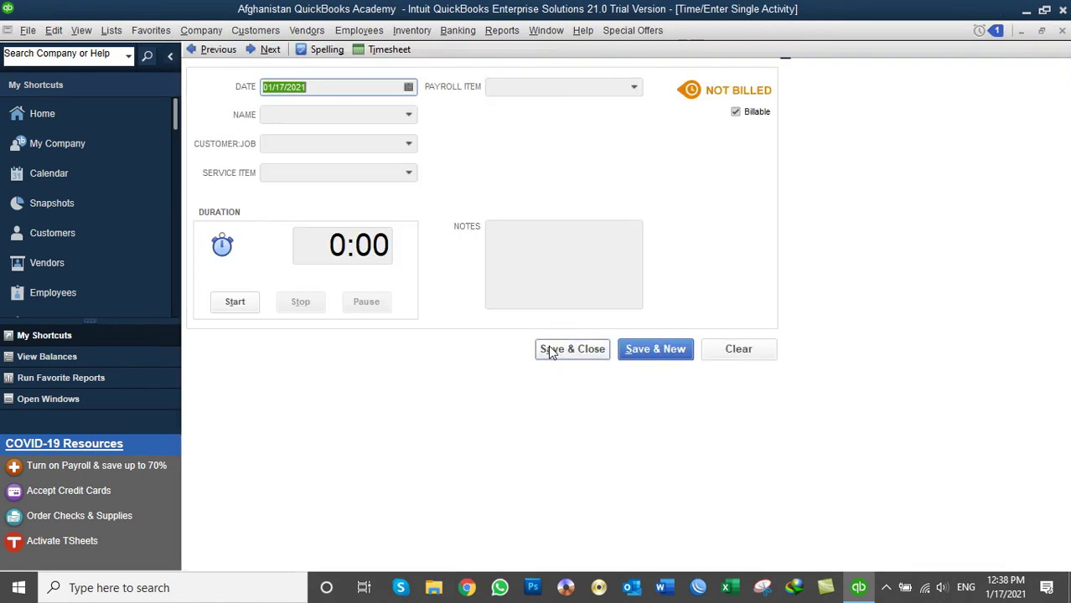
{"action": "left_click", "coordinate": [407, 87]}
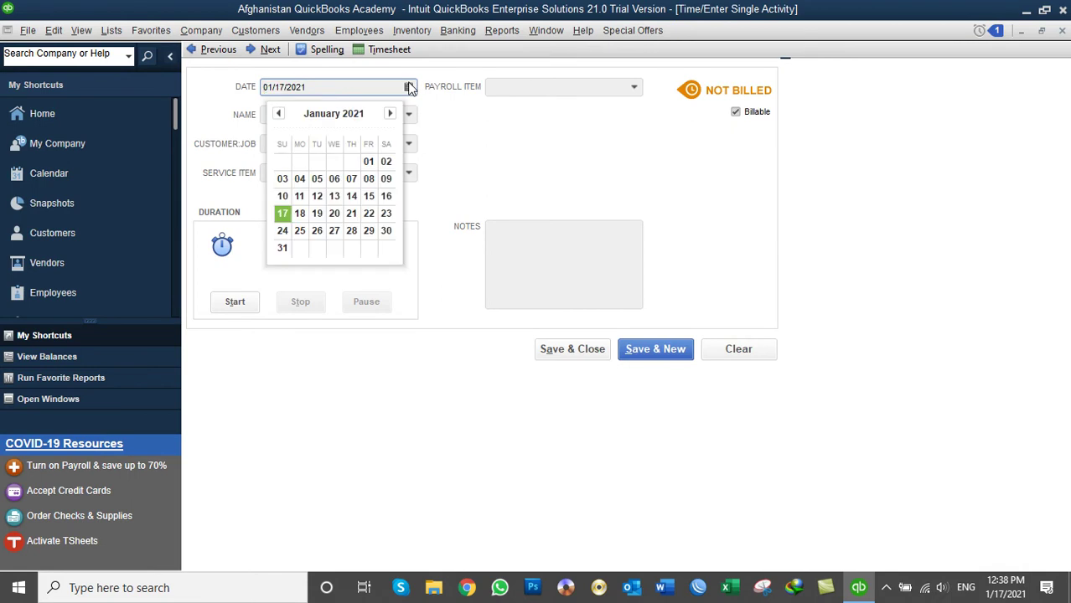
{"action": "left_click", "coordinate": [368, 197]}
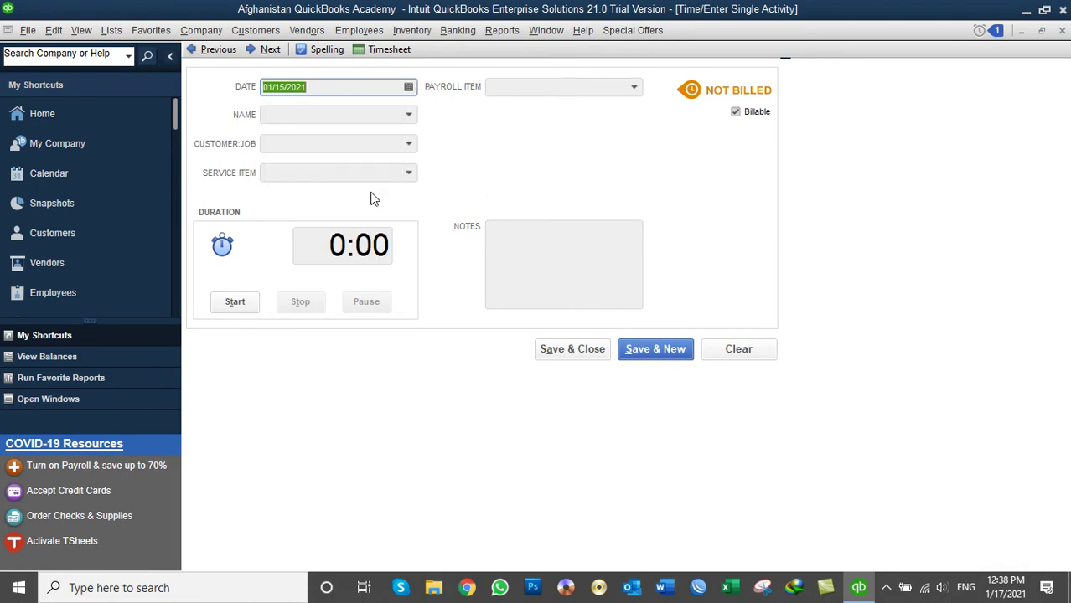
- Assign the time entry to the first listed employee, customer A to Z IT Services and service item QuickBooks Consulations
{"action": "left_click", "coordinate": [410, 115]}
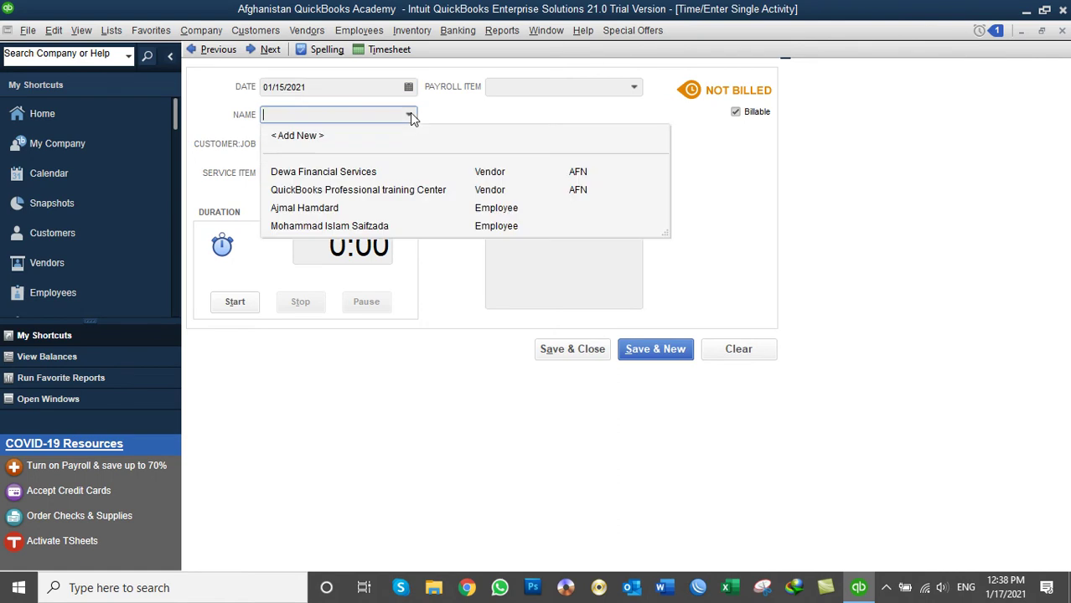
{"action": "left_click", "coordinate": [343, 210]}
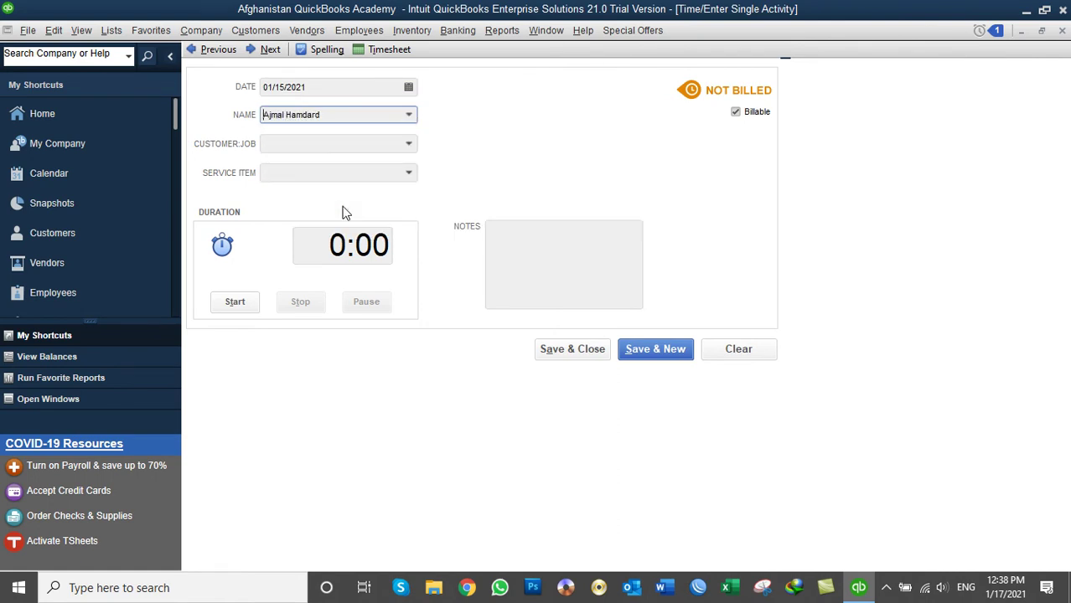
{"action": "left_click", "coordinate": [410, 144]}
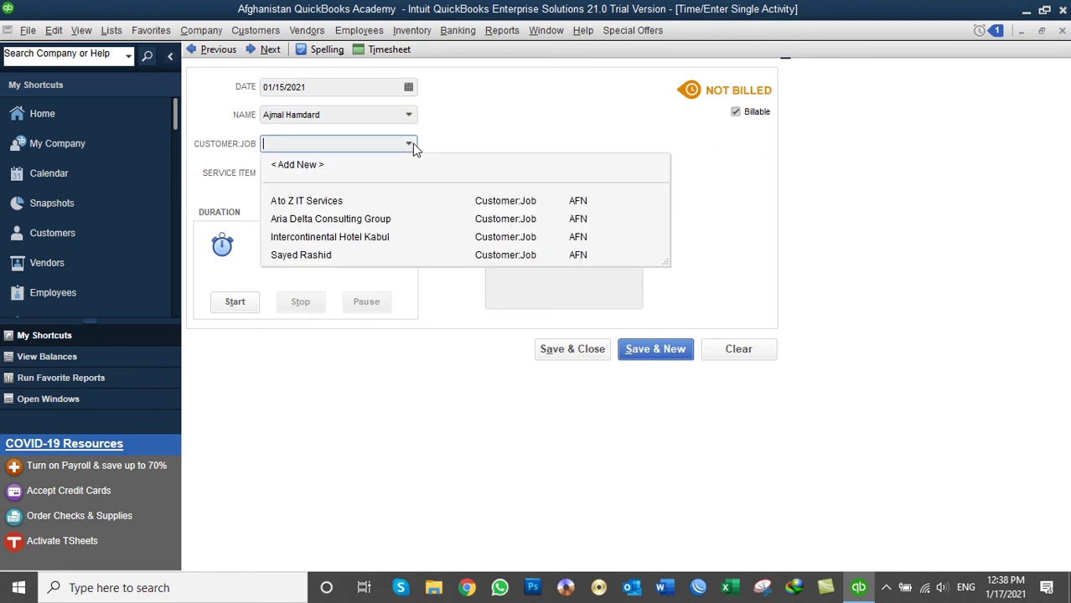
{"action": "left_click", "coordinate": [329, 203]}
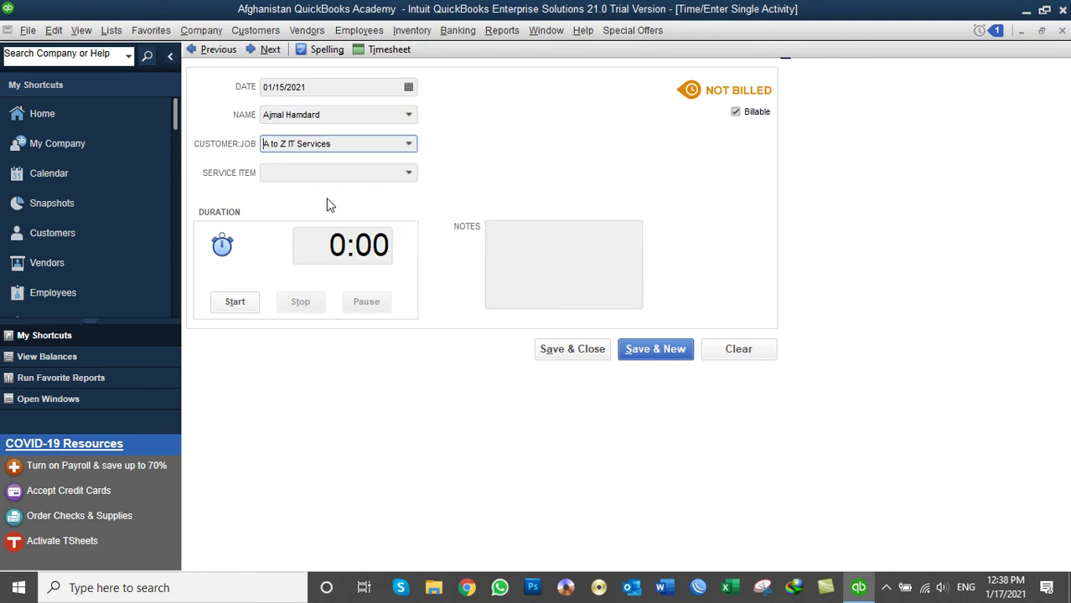
{"action": "left_click", "coordinate": [410, 174]}
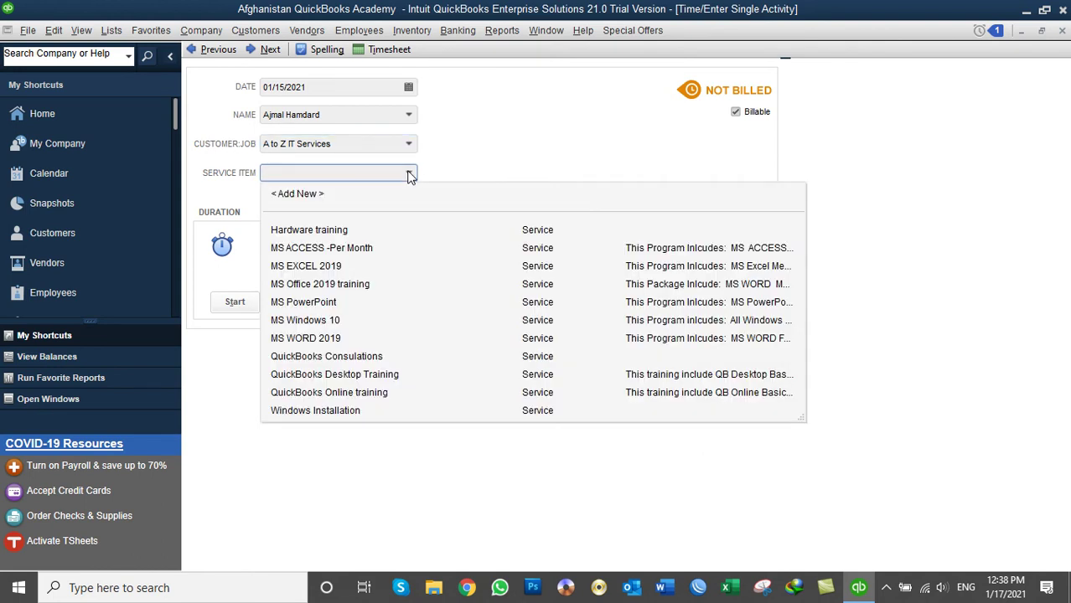
{"action": "left_click", "coordinate": [316, 357]}
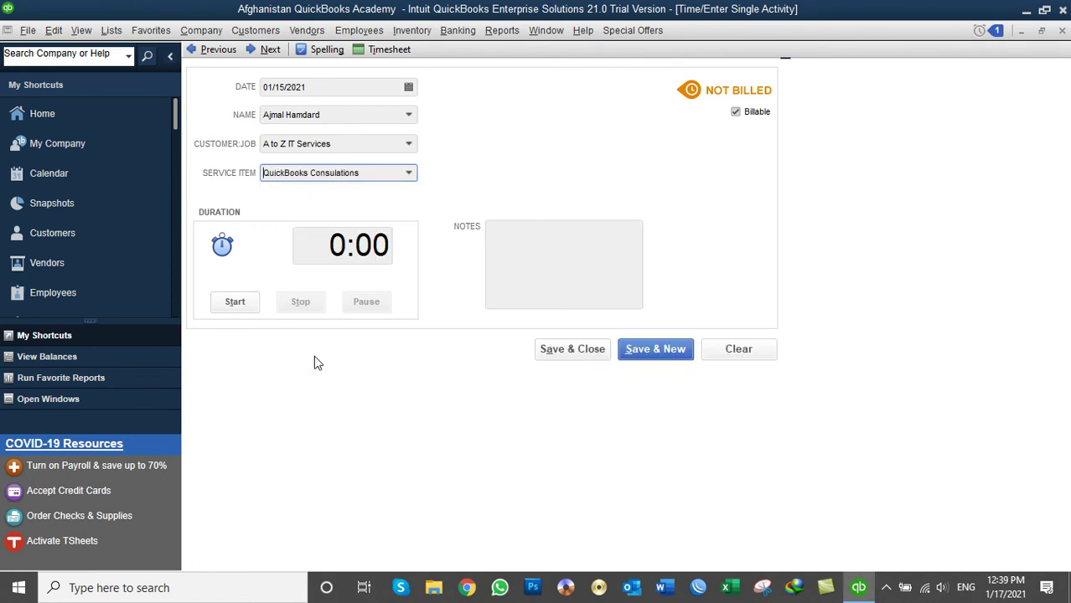
- Set the activity's duration to 5:00 hours, then save and close the time entry
{"action": "left_click", "coordinate": [334, 242]}
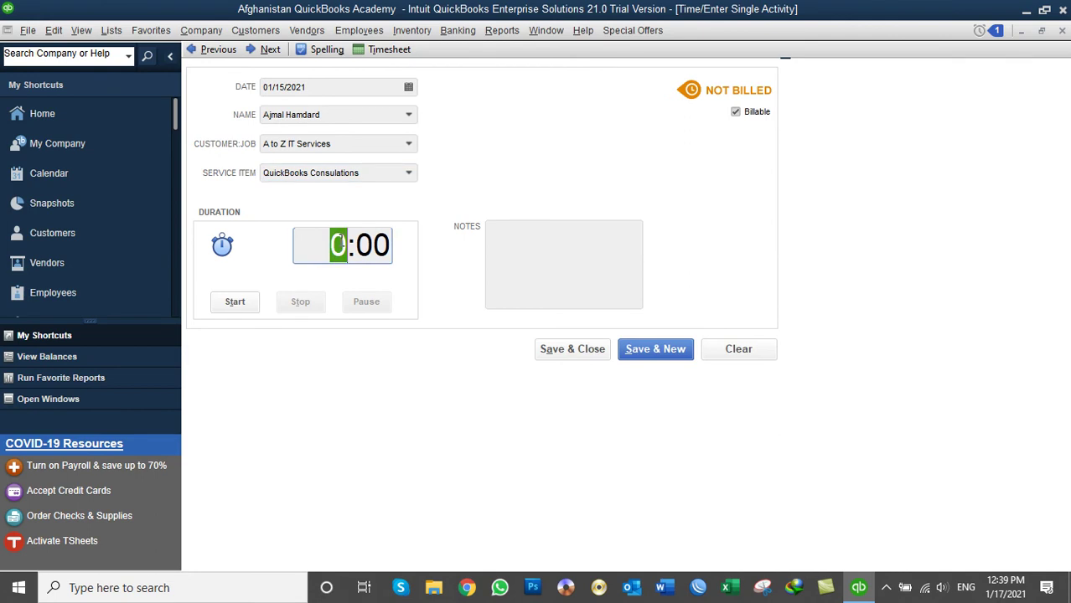
{"action": "type", "text": "5"}
{"action": "key", "text": "Tab"}
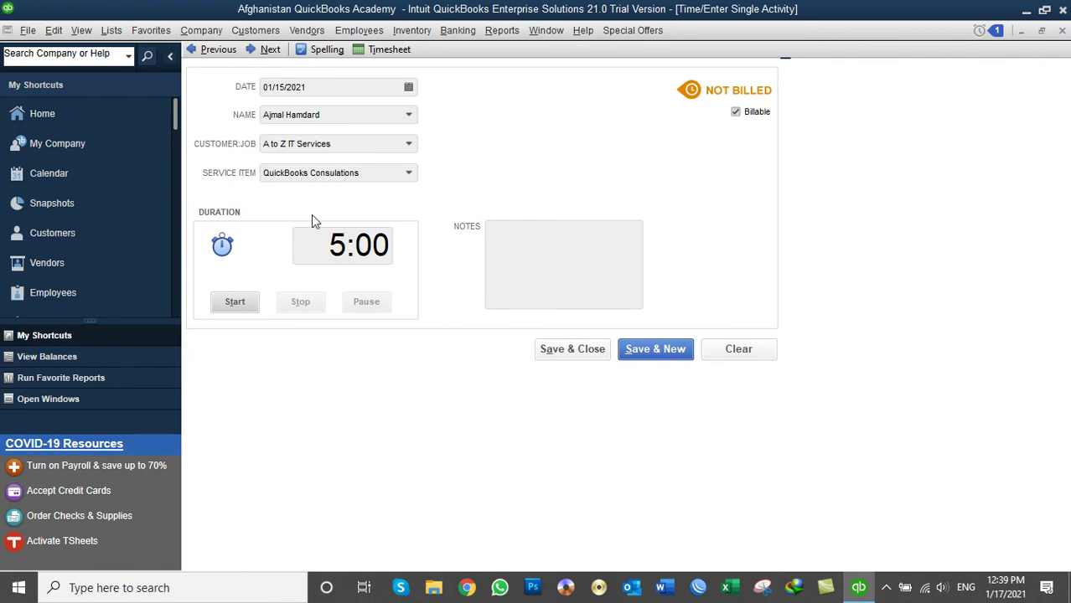
{"action": "left_click", "coordinate": [534, 250]}
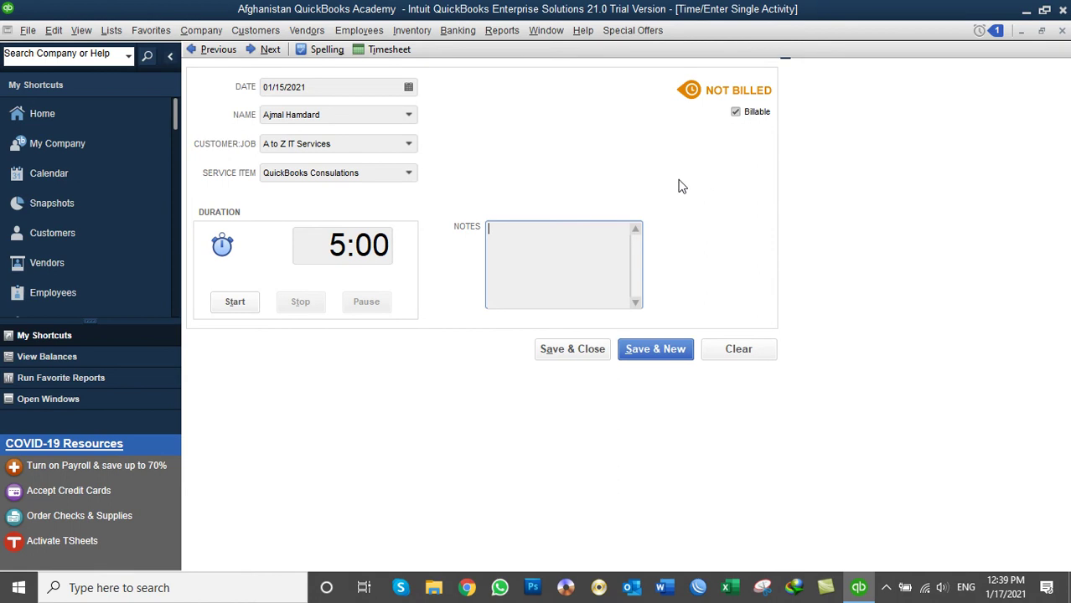
{"action": "left_click", "coordinate": [573, 350]}
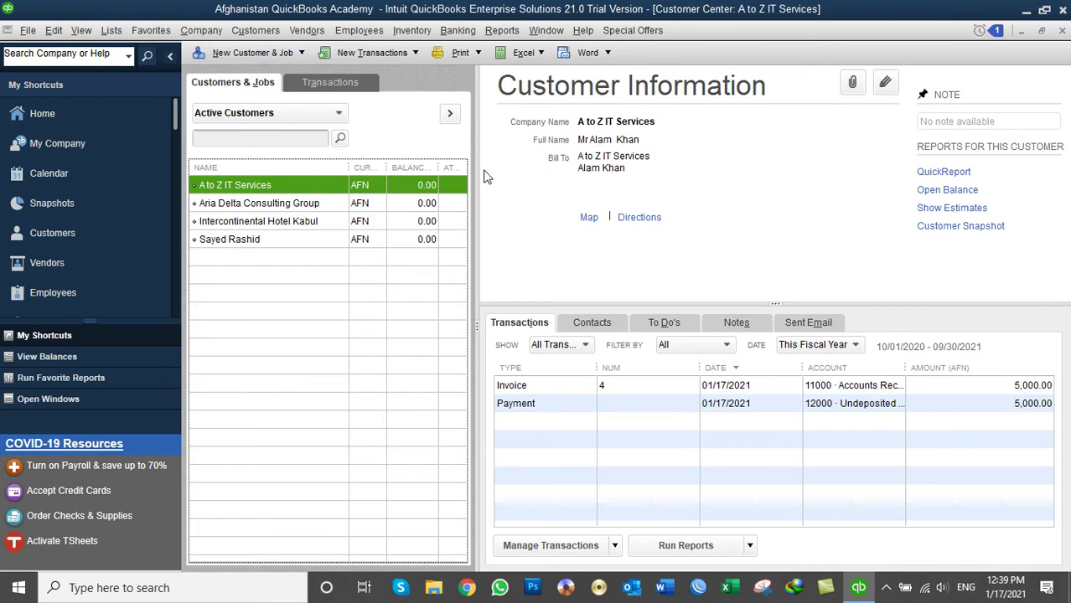
- Select A to Z IT Services in the customer list and start a new invoice
{"action": "left_click", "coordinate": [255, 205]}
{"action": "left_click", "coordinate": [243, 186]}
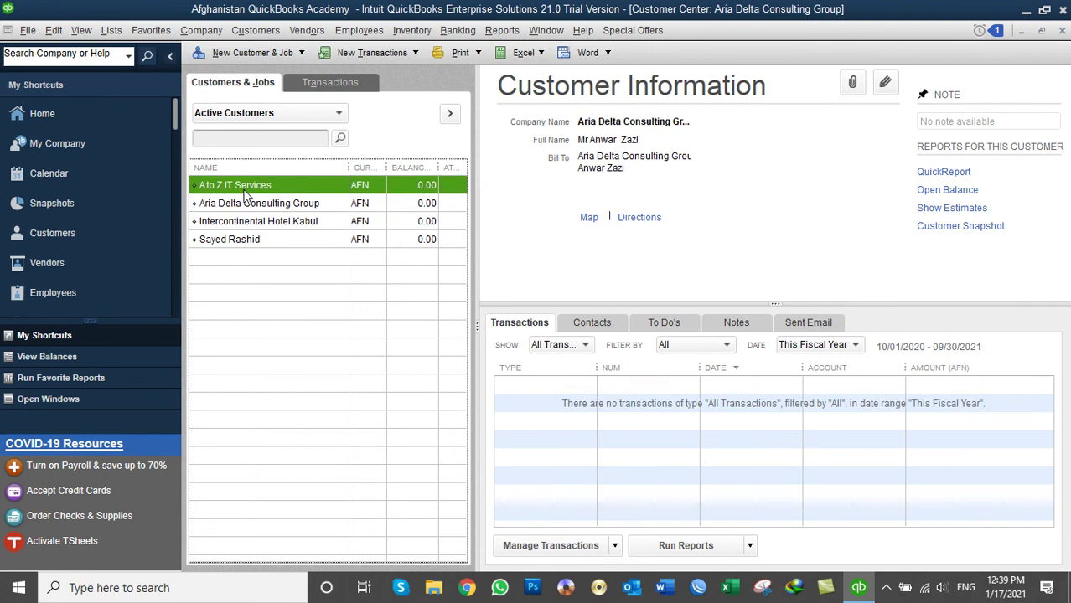
{"action": "left_click", "coordinate": [259, 30]}
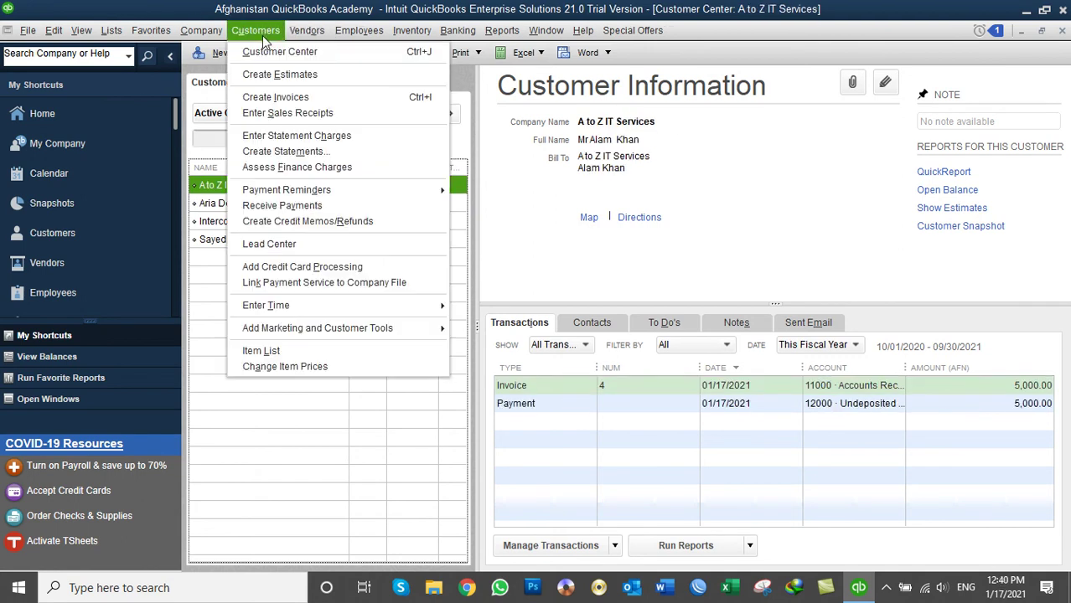
{"action": "left_click", "coordinate": [286, 97]}
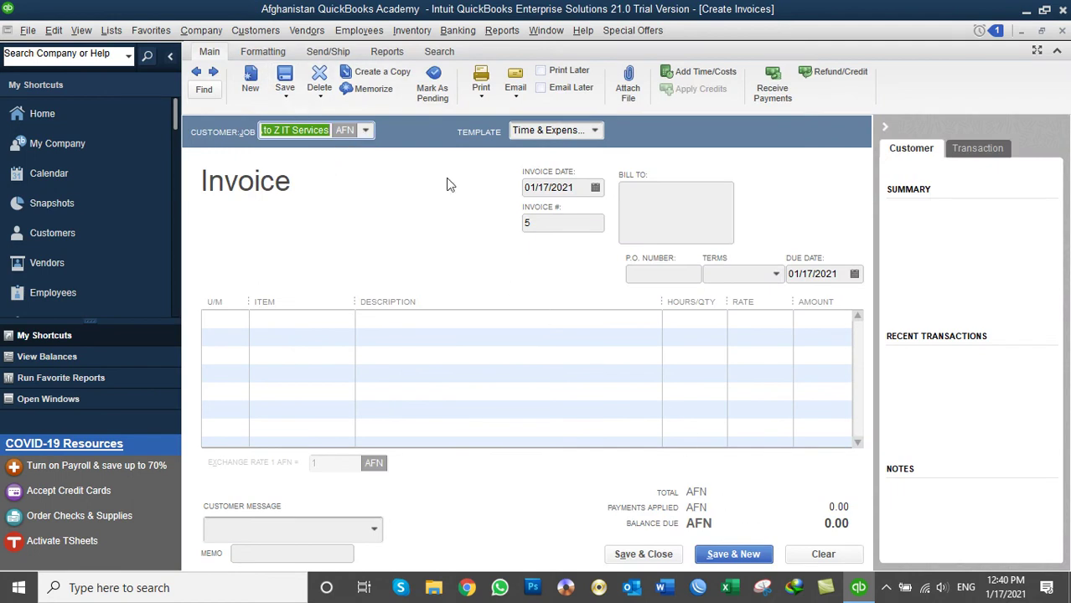
{"action": "left_click", "coordinate": [367, 131]}
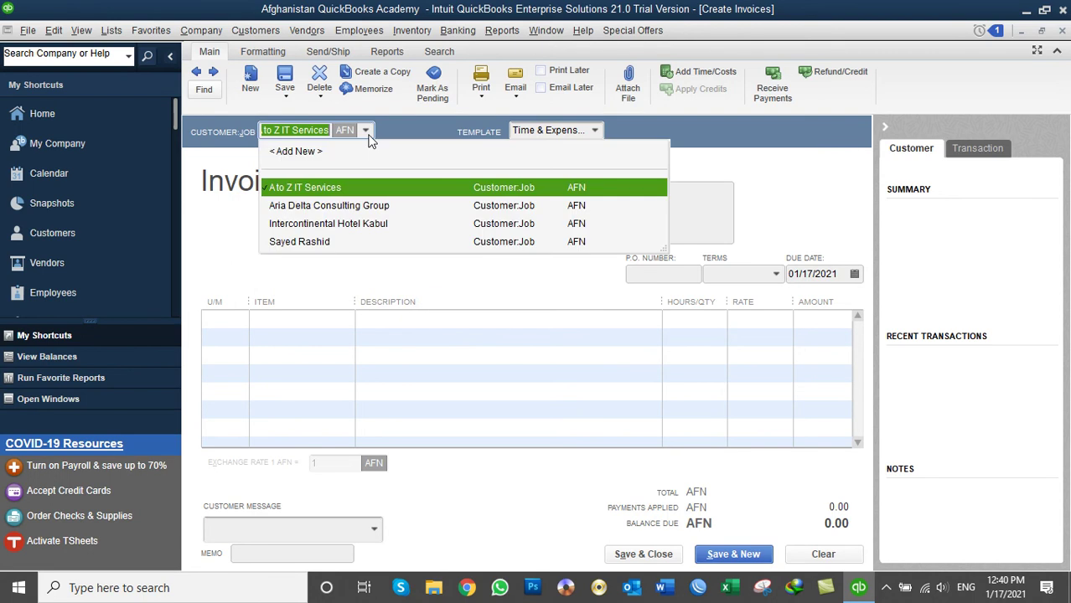
{"action": "left_click", "coordinate": [335, 186]}
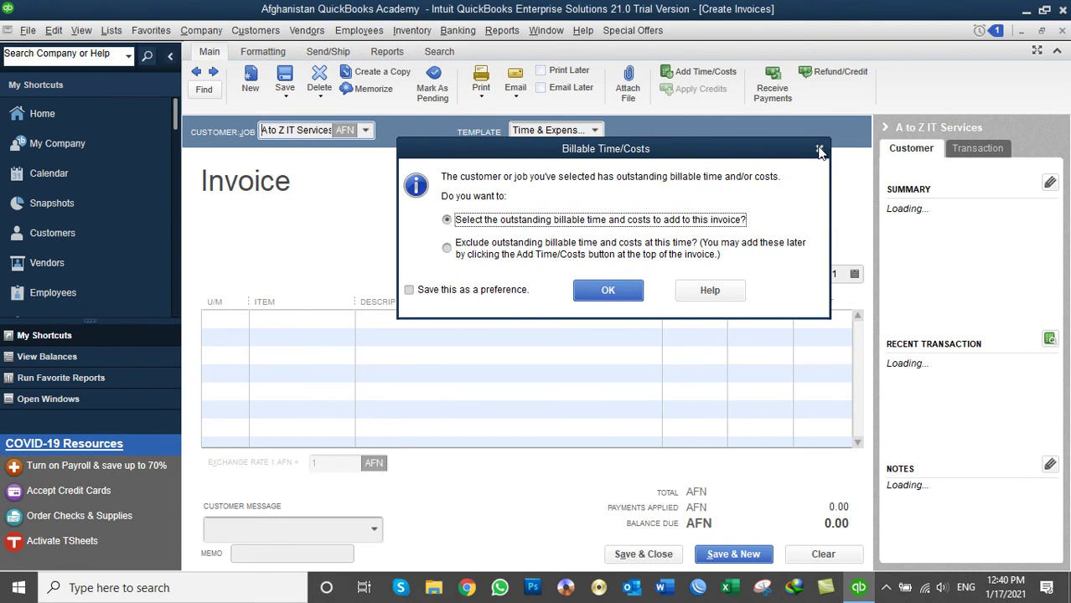
{"action": "left_click", "coordinate": [820, 149]}
{"action": "left_click", "coordinate": [705, 72]}
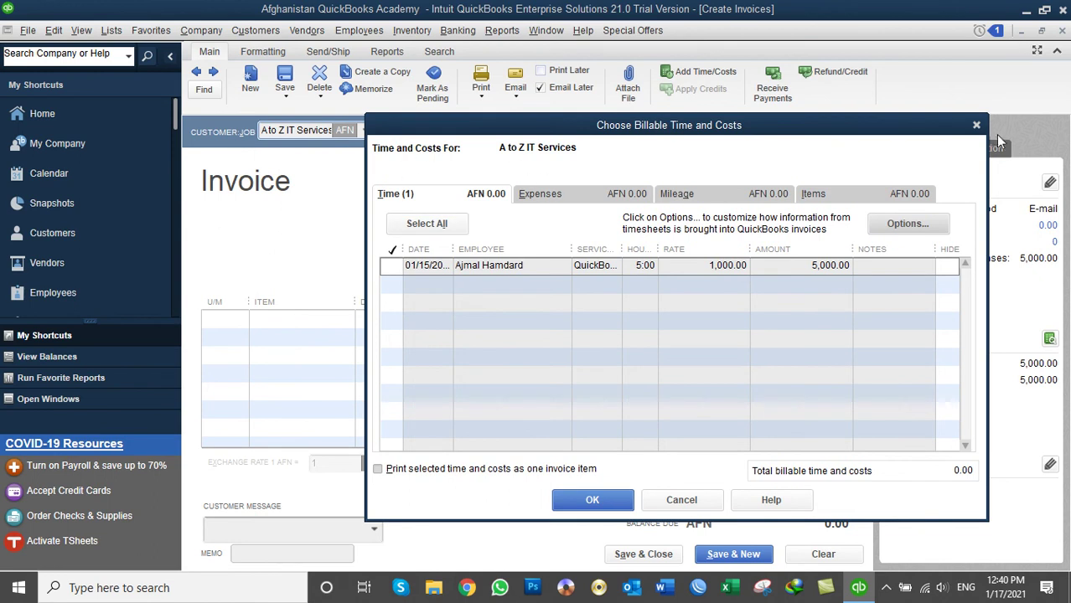
{"action": "left_click", "coordinate": [976, 125]}
{"action": "left_click", "coordinate": [822, 553]}
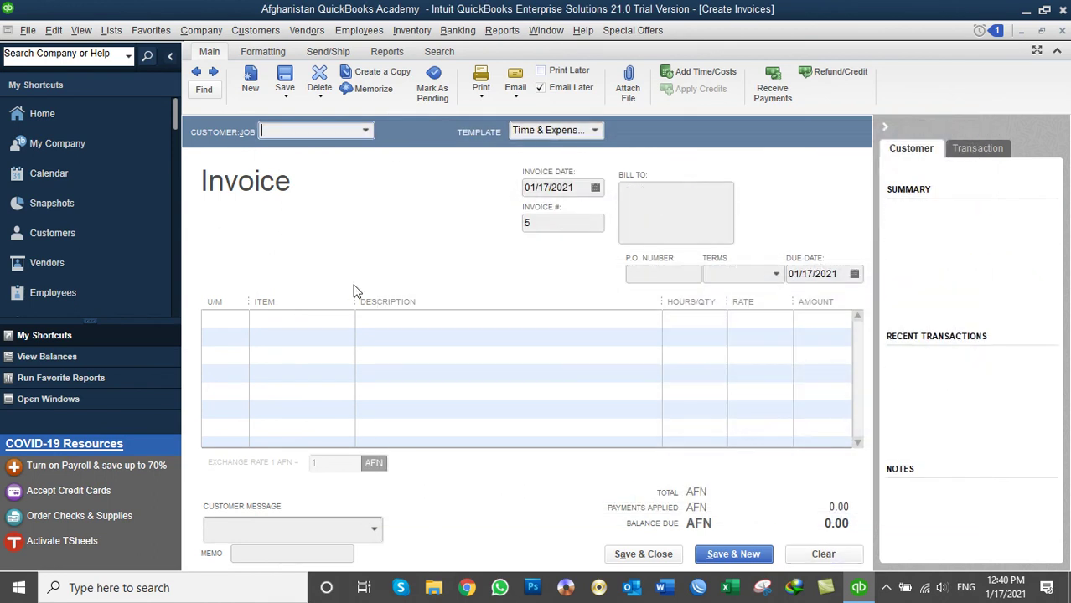
- Set the invoice's customer to A to Z IT Services and add the employee's outstanding billable time entry to it
{"action": "left_click", "coordinate": [369, 132]}
{"action": "left_click", "coordinate": [325, 187]}
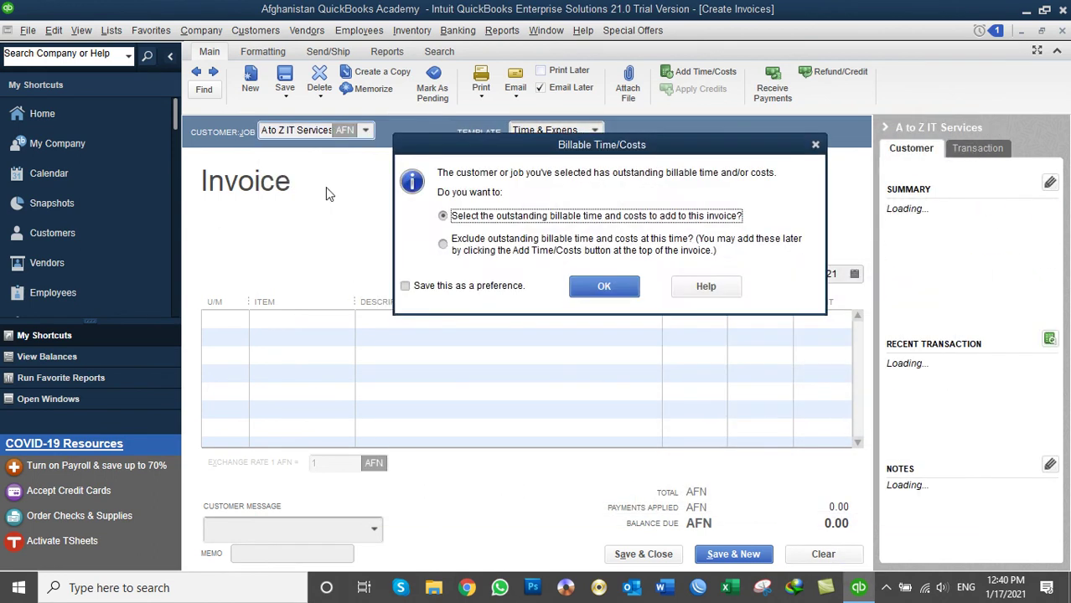
{"action": "mouse_move", "coordinate": [503, 145]}
{"action": "left_mouse_down"}
{"action": "mouse_move", "coordinate": [528, 182]}
{"action": "mouse_move", "coordinate": [511, 161]}
{"action": "mouse_move", "coordinate": [519, 156]}
{"action": "mouse_move", "coordinate": [506, 157]}
{"action": "left_mouse_up"}
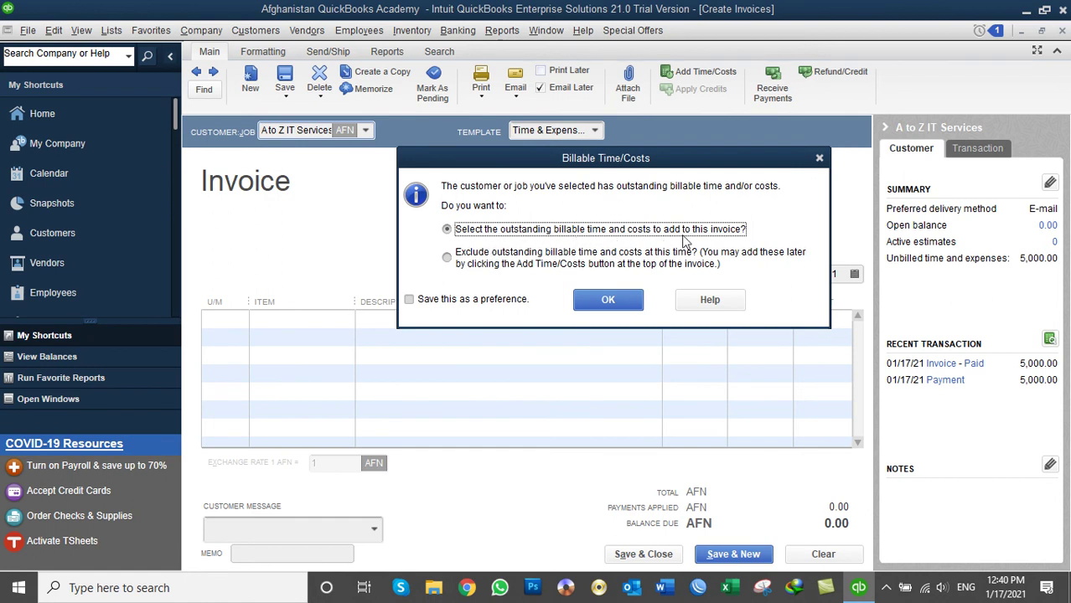
{"action": "left_click", "coordinate": [610, 300]}
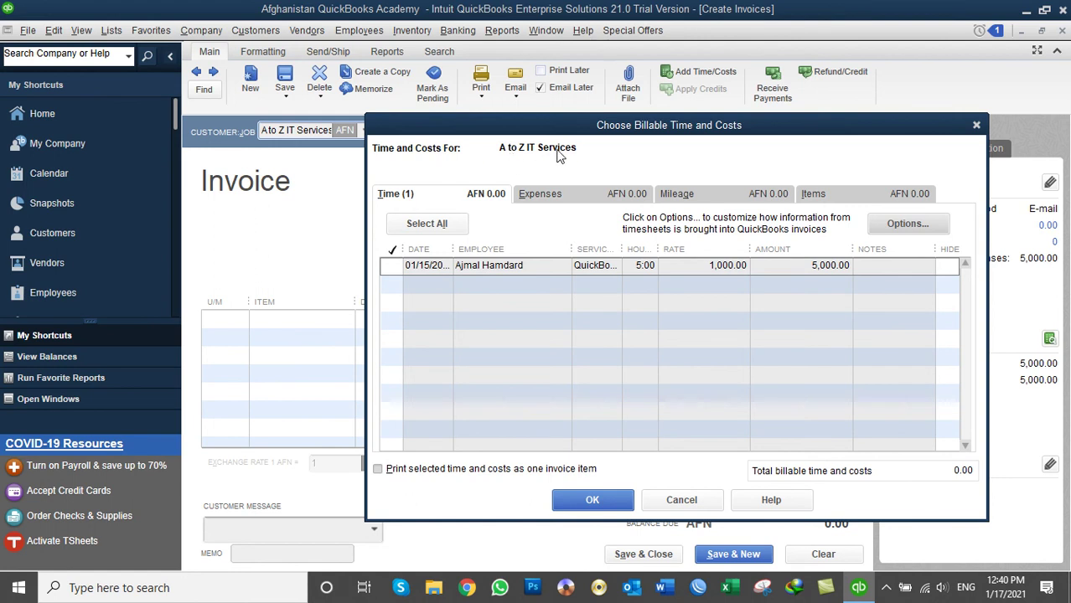
{"action": "left_click", "coordinate": [391, 265]}
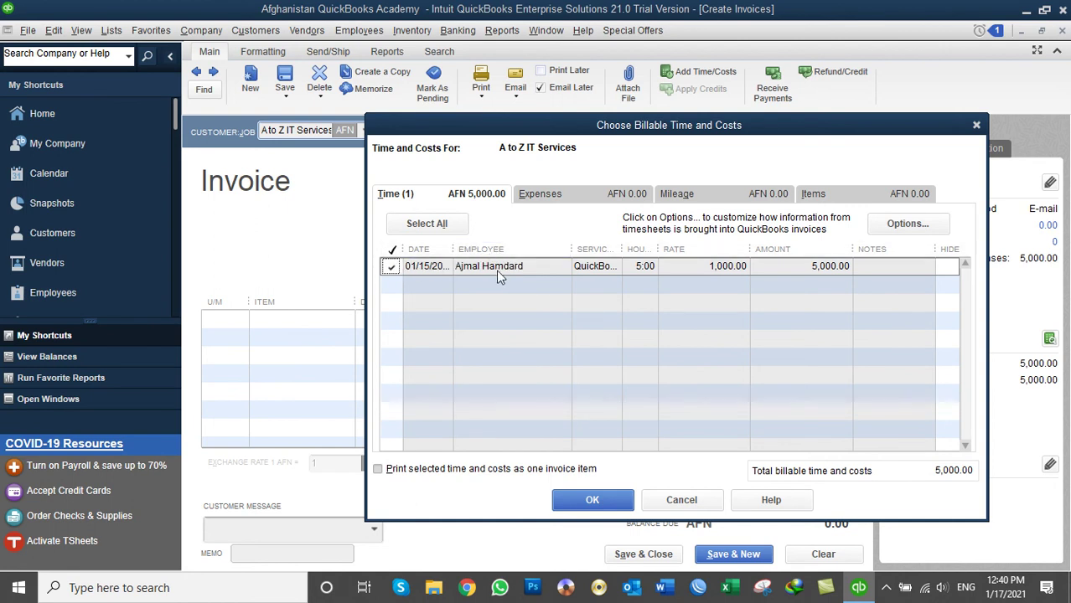
{"action": "left_click_drag", "start_coordinate": [618, 248], "coordinate": [670, 248]}
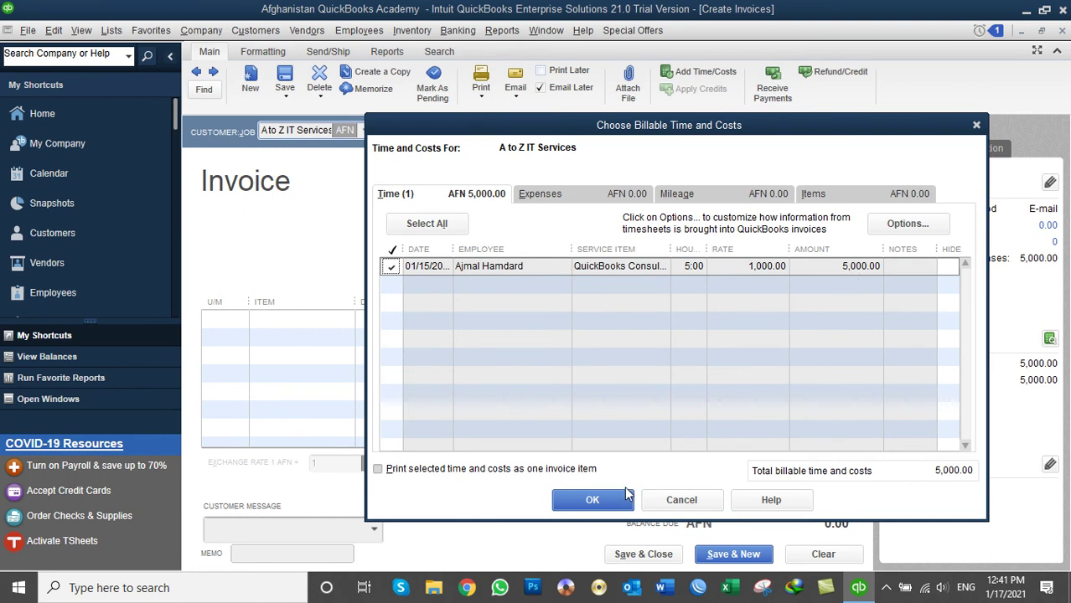
{"action": "left_click", "coordinate": [594, 499]}
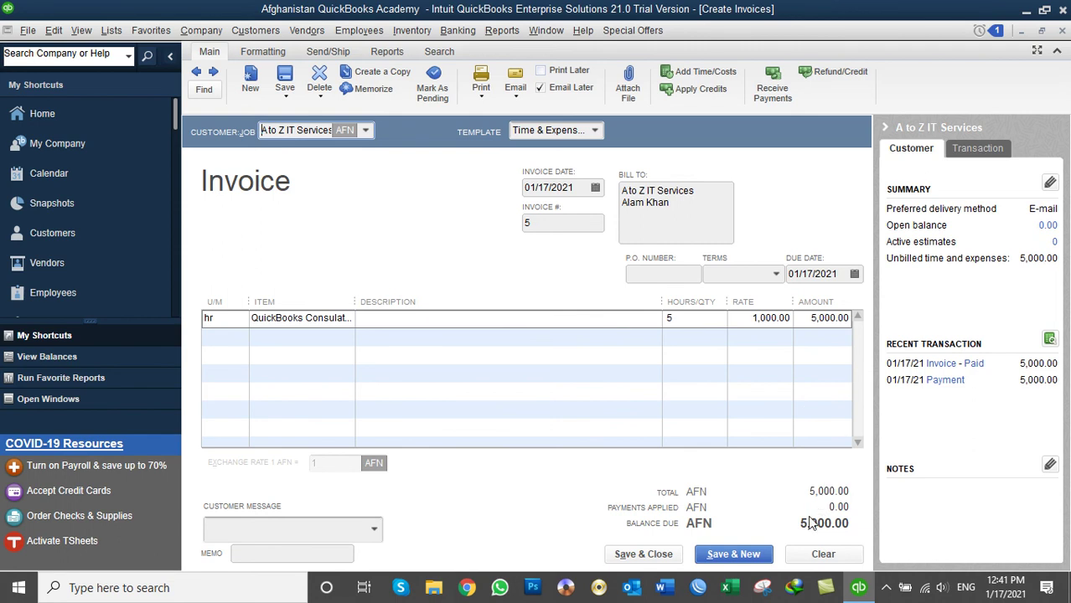
- Add the customer message "We appreciate your prompt payment." and save and close the invoice with Email Later turned off
{"action": "left_click", "coordinate": [373, 528]}
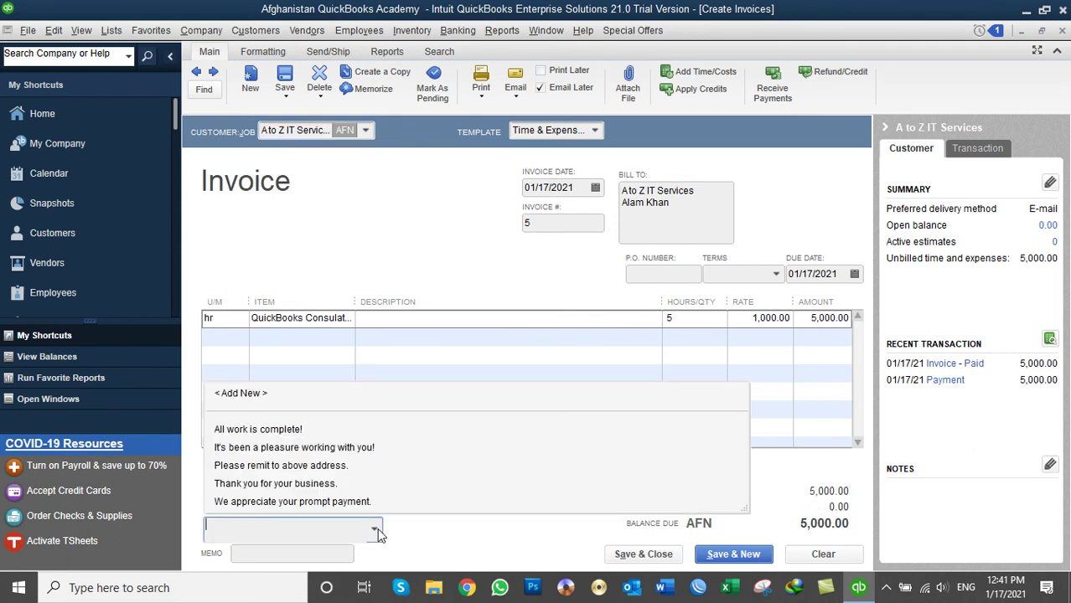
{"action": "left_click", "coordinate": [283, 502]}
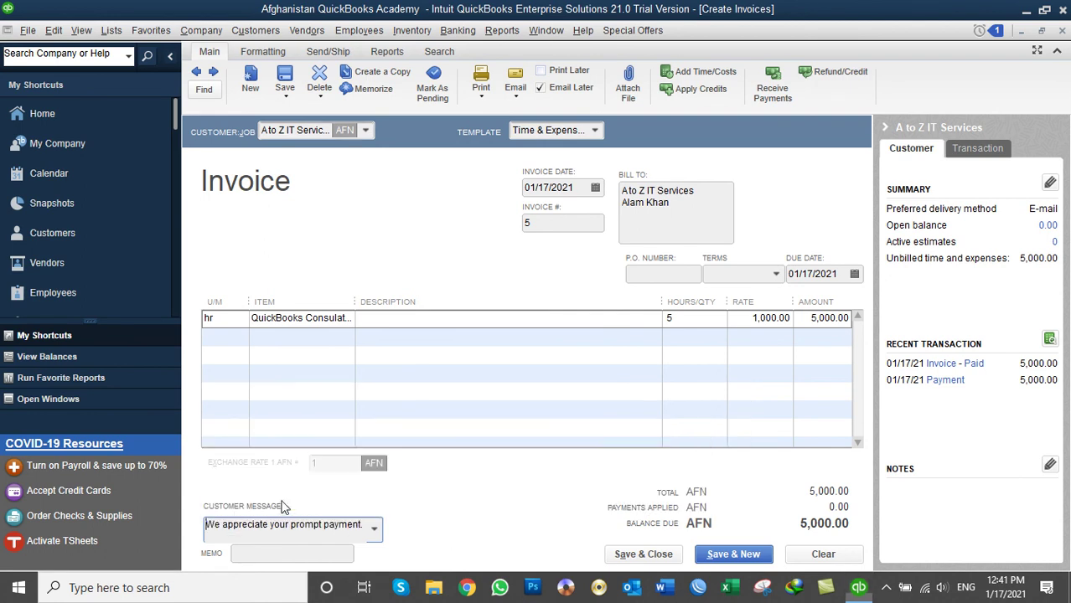
{"action": "left_click", "coordinate": [631, 556]}
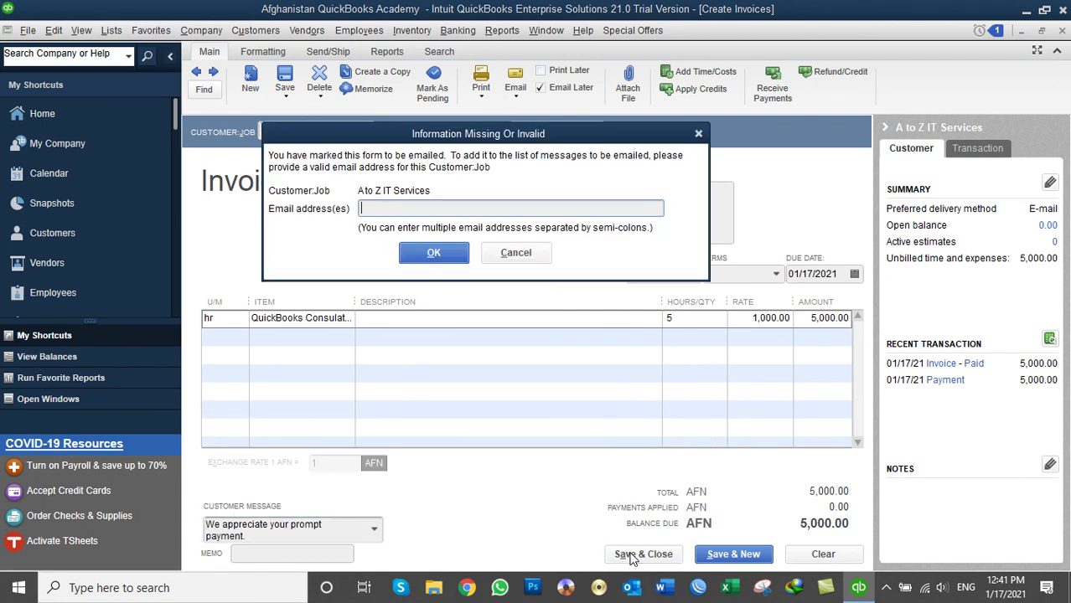
{"action": "left_click_drag", "start_coordinate": [524, 144], "coordinate": [643, 190]}
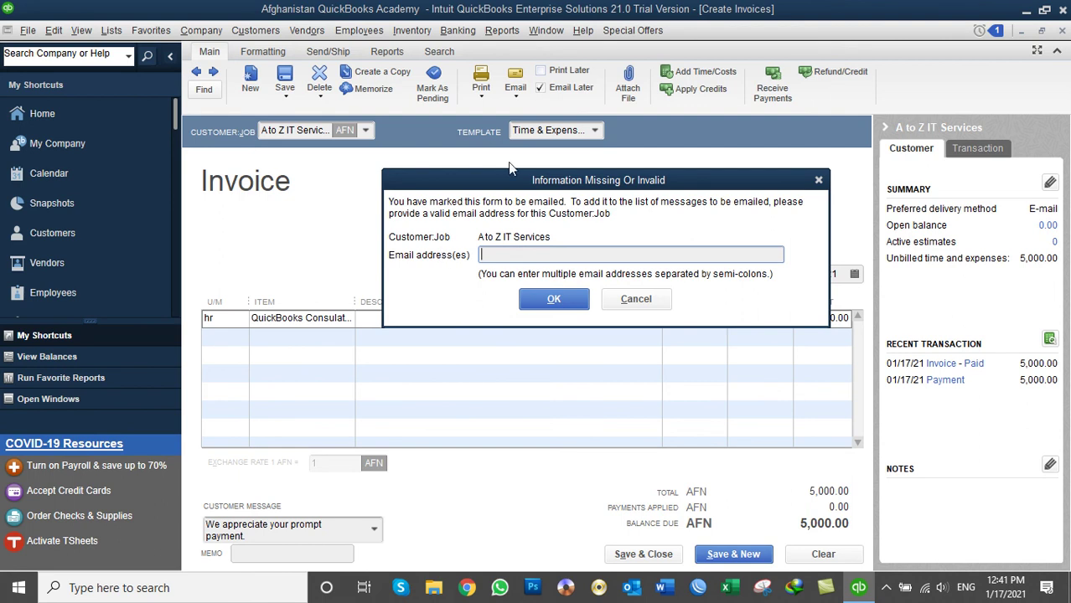
{"action": "left_click", "coordinate": [636, 299]}
{"action": "left_click", "coordinate": [562, 88]}
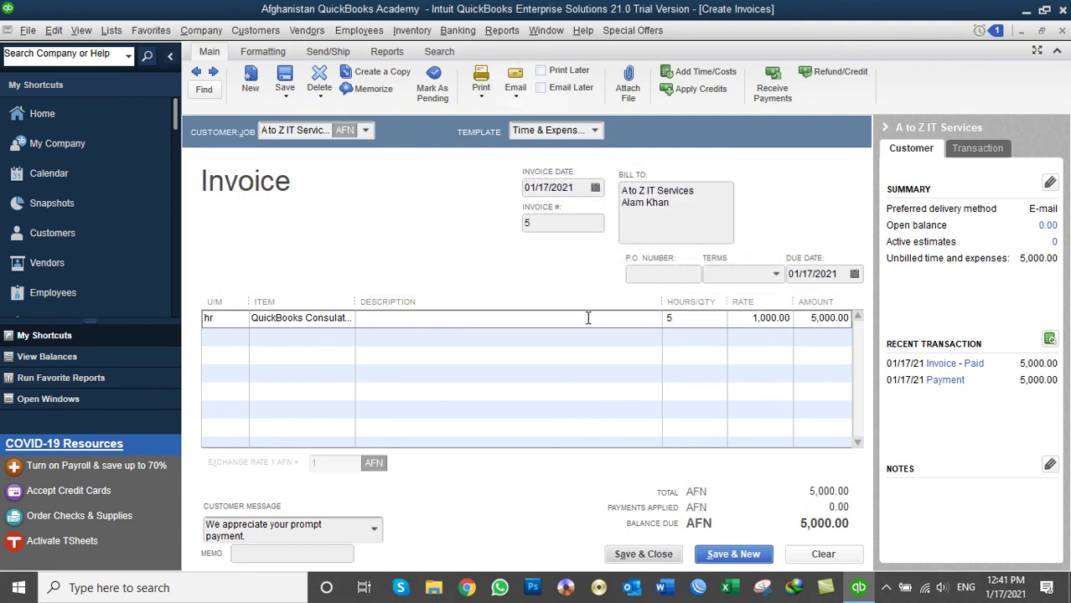
{"action": "left_click", "coordinate": [643, 554]}
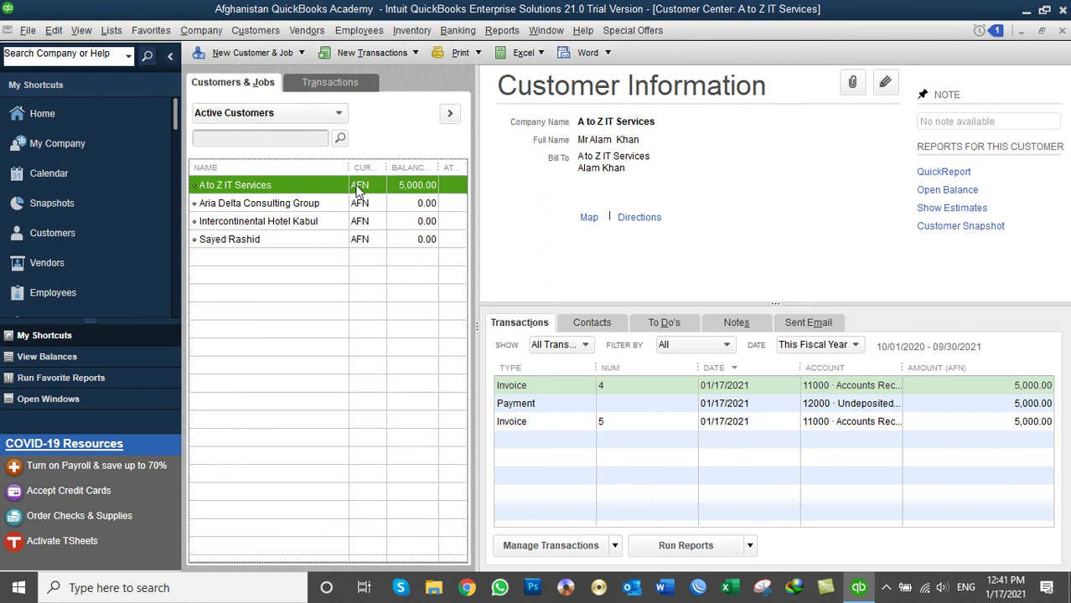
- Receive a cash payment of 5,000.00 AFN from A to Z IT Services against invoice 5, then save and close it
{"action": "left_click", "coordinate": [255, 31]}
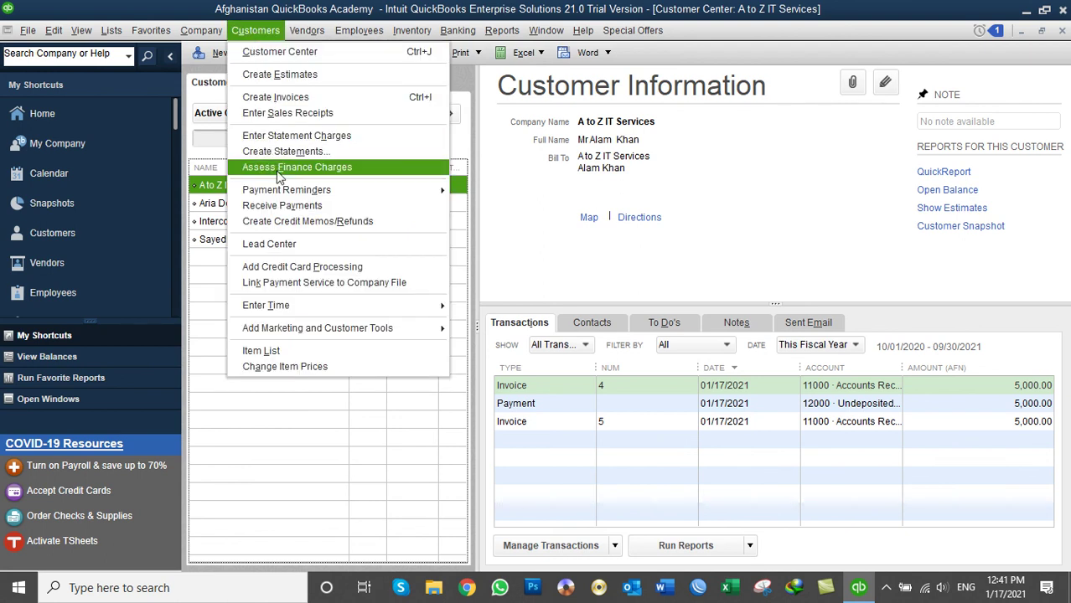
{"action": "left_click", "coordinate": [285, 206]}
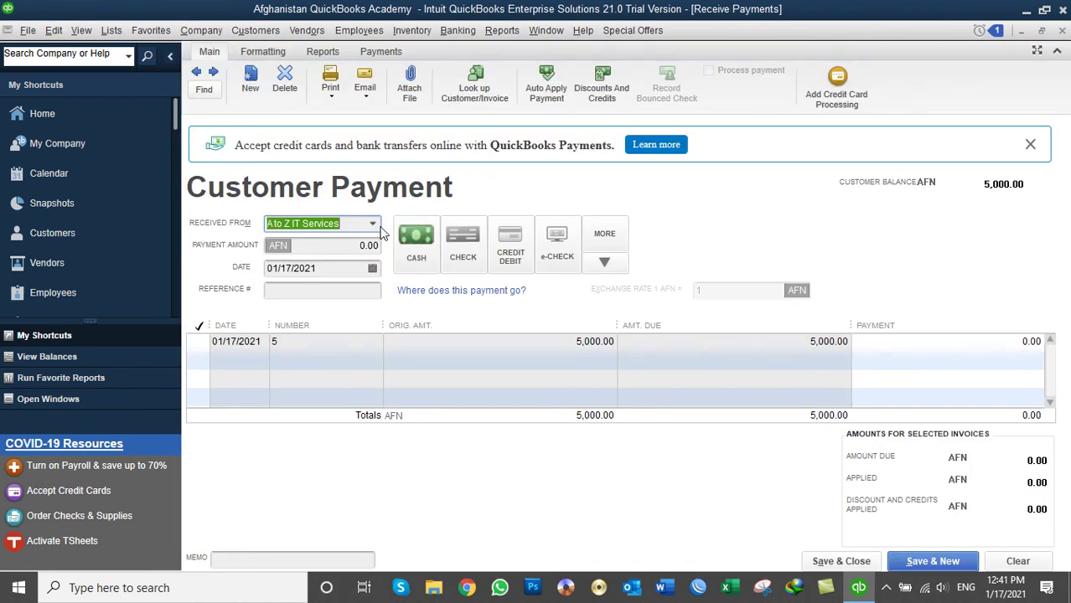
{"action": "left_click", "coordinate": [197, 342]}
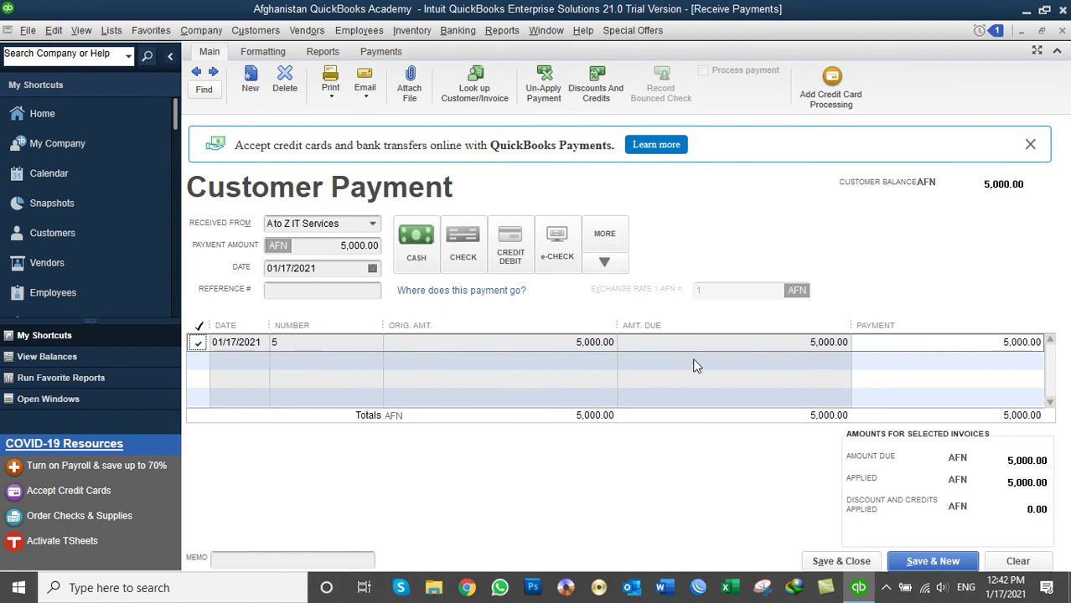
{"action": "left_click", "coordinate": [421, 252]}
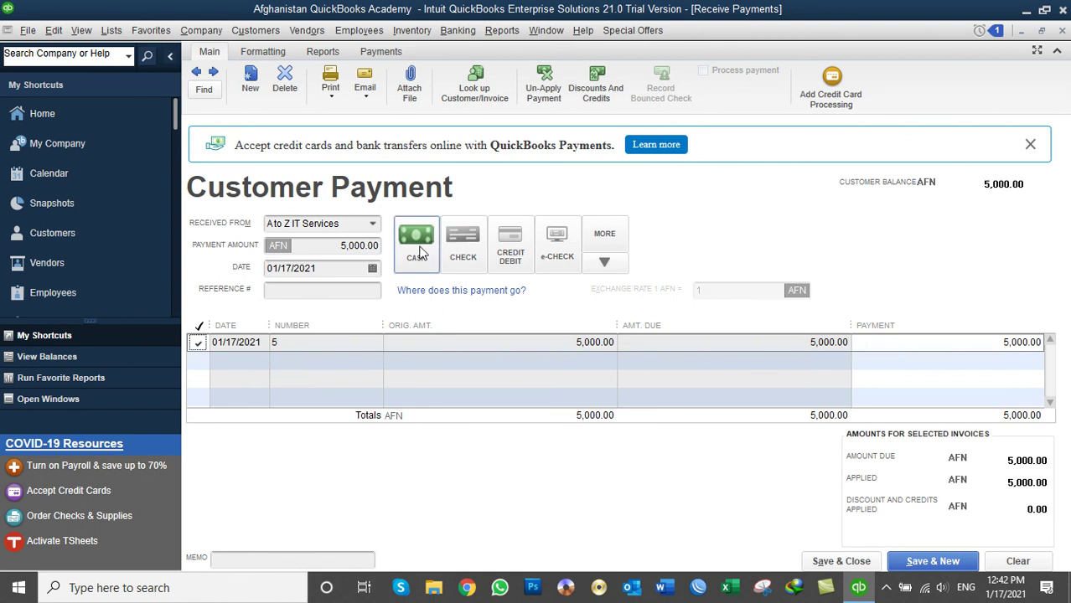
{"action": "left_click", "coordinate": [845, 562]}
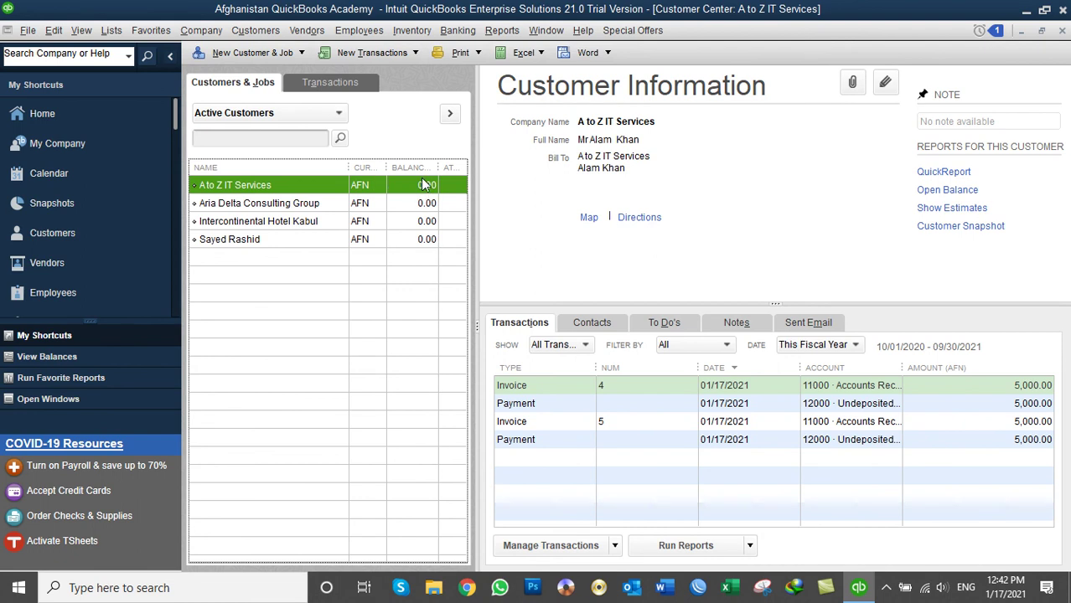
- Start a deposit and include both 01/17/2021 cash payments from A to Z IT Services
{"action": "left_click", "coordinate": [458, 32]}
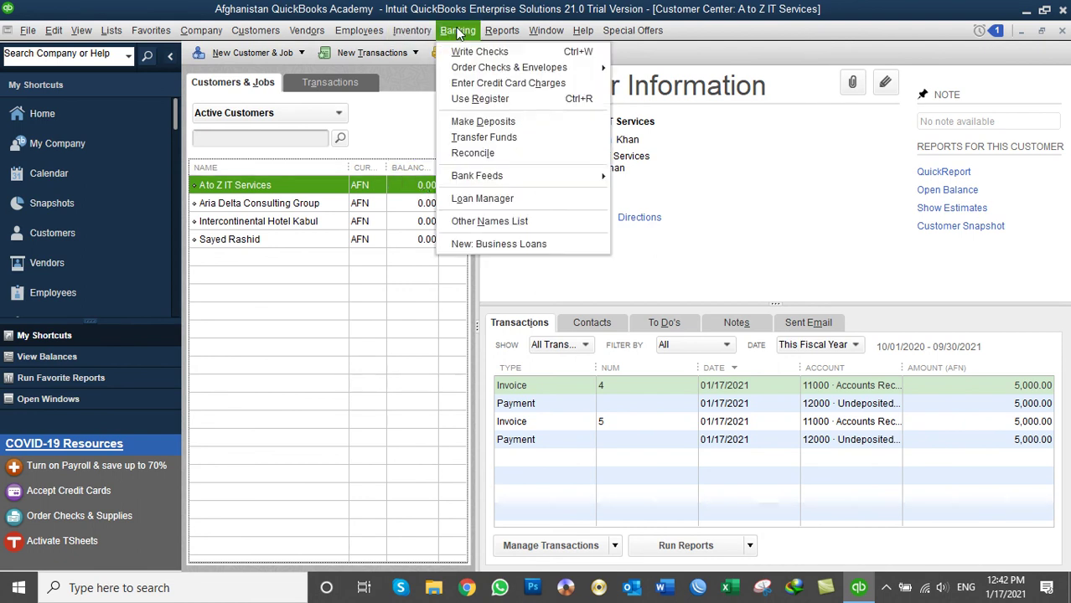
{"action": "left_click", "coordinate": [496, 123]}
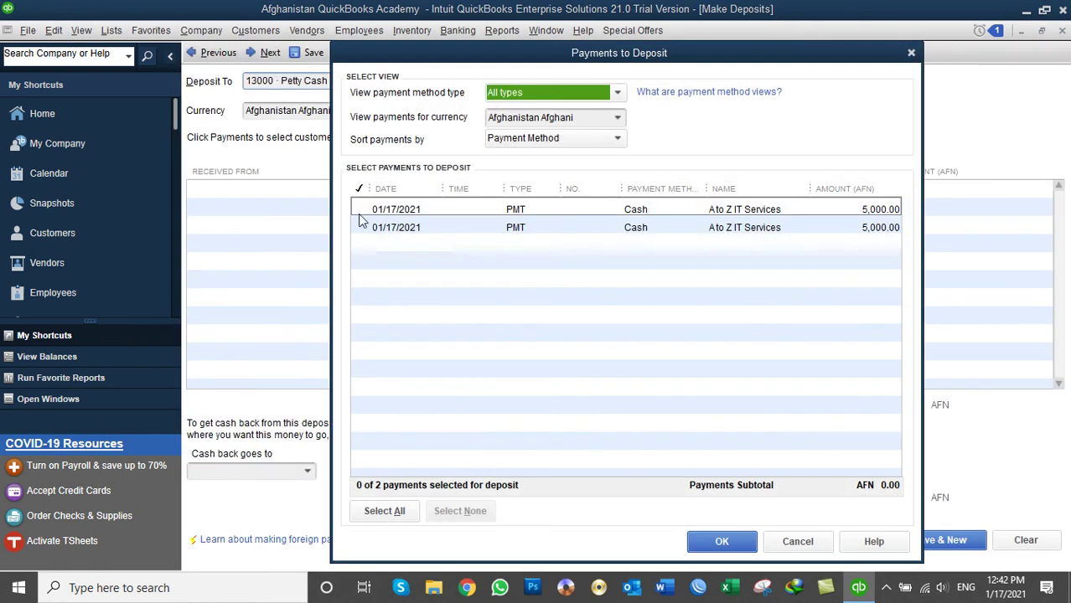
{"action": "left_click", "coordinate": [360, 209]}
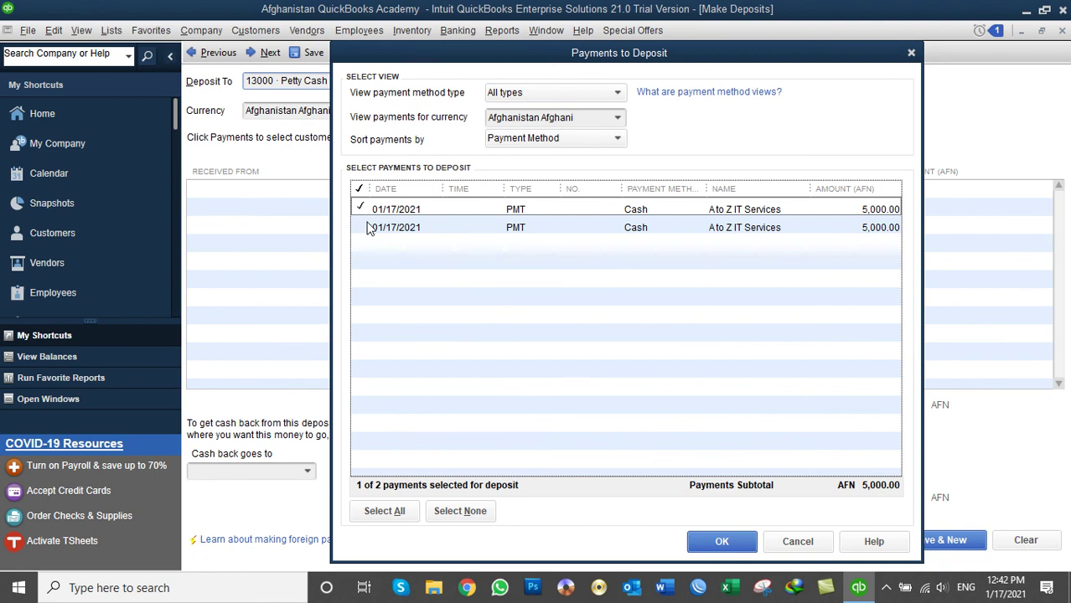
{"action": "left_click", "coordinate": [360, 227]}
{"action": "left_click", "coordinate": [708, 547]}
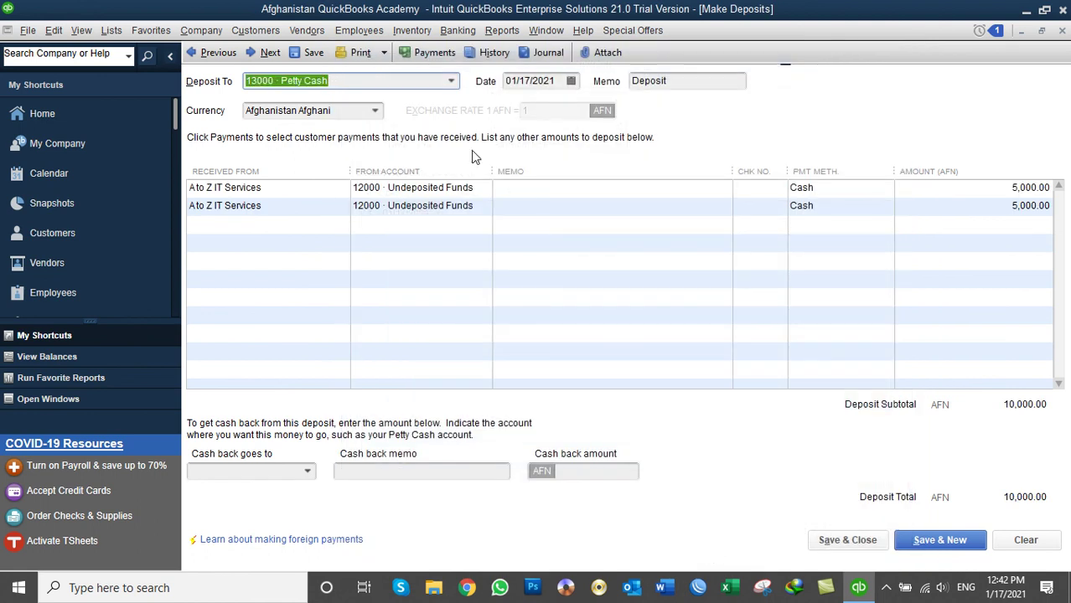
- Keep 13000 · Petty Cash as the account to deposit to, then save and close the deposit
{"action": "left_click", "coordinate": [451, 82]}
{"action": "left_click", "coordinate": [452, 81]}
{"action": "left_click", "coordinate": [846, 540]}
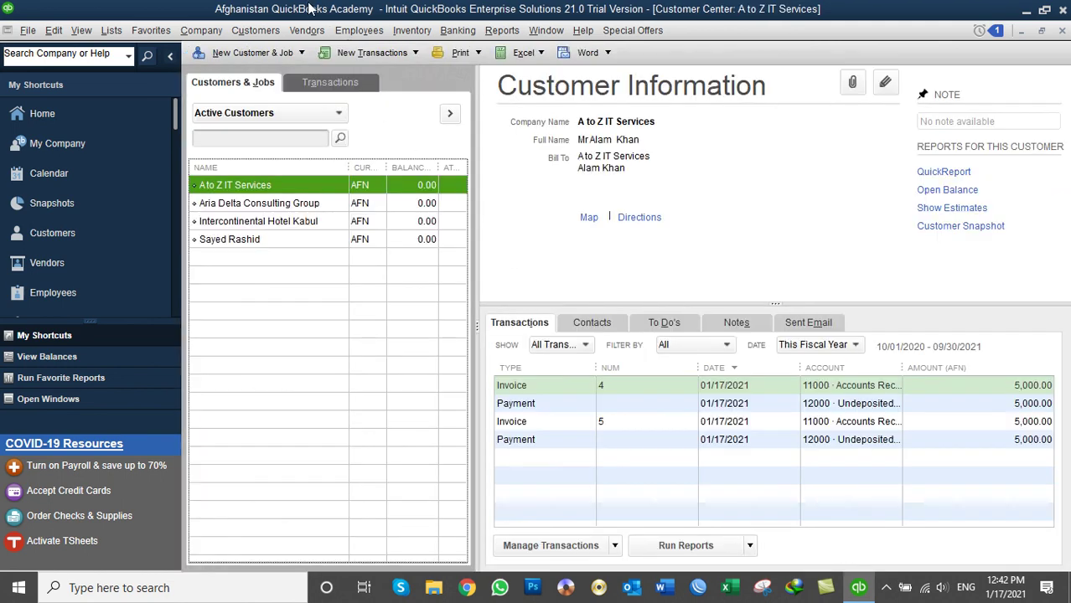
{"action": "left_click", "coordinate": [269, 32]}
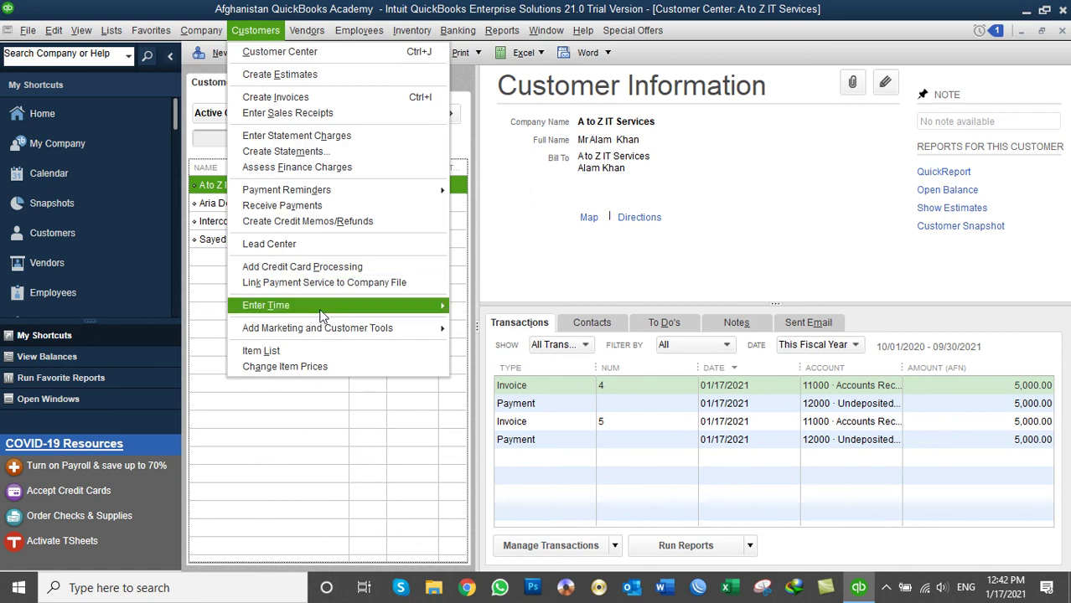
{"action": "mouse_move", "coordinate": [322, 309]}
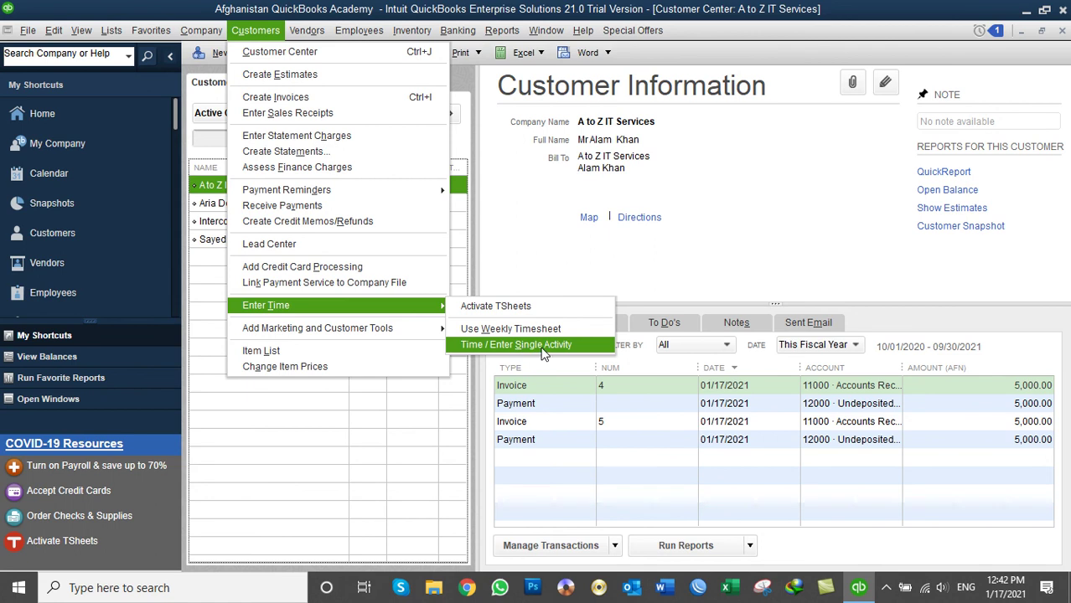
{"action": "left_click", "coordinate": [723, 266]}
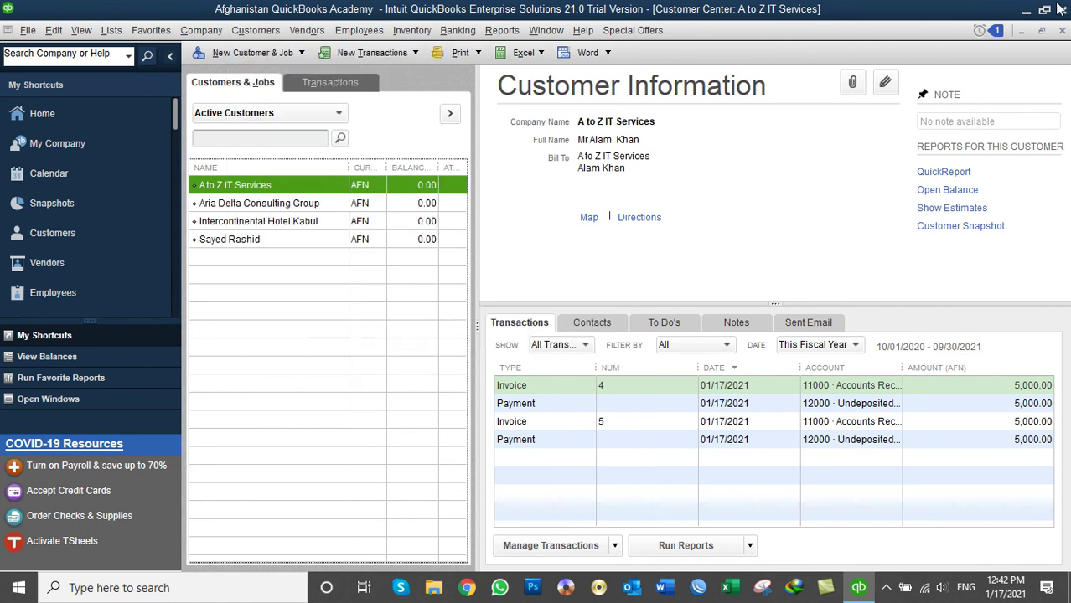